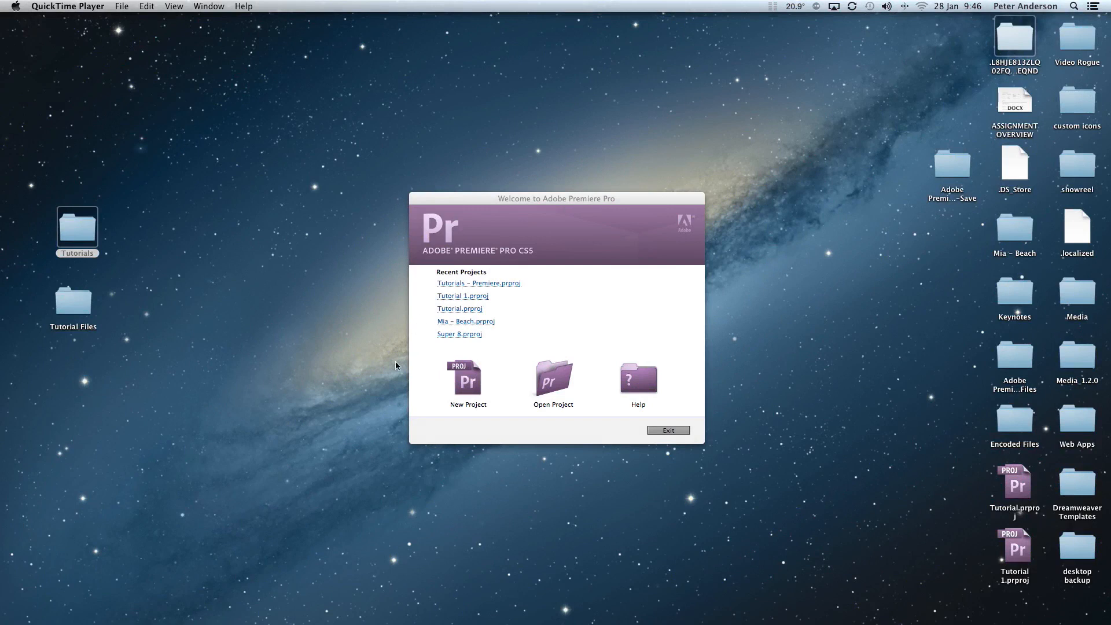
Step: Create a new project named Tutorials and store it on the Desktop
{"action": "left_click", "coordinate": [467, 382]}
{"action": "left_click", "coordinate": [467, 383]}
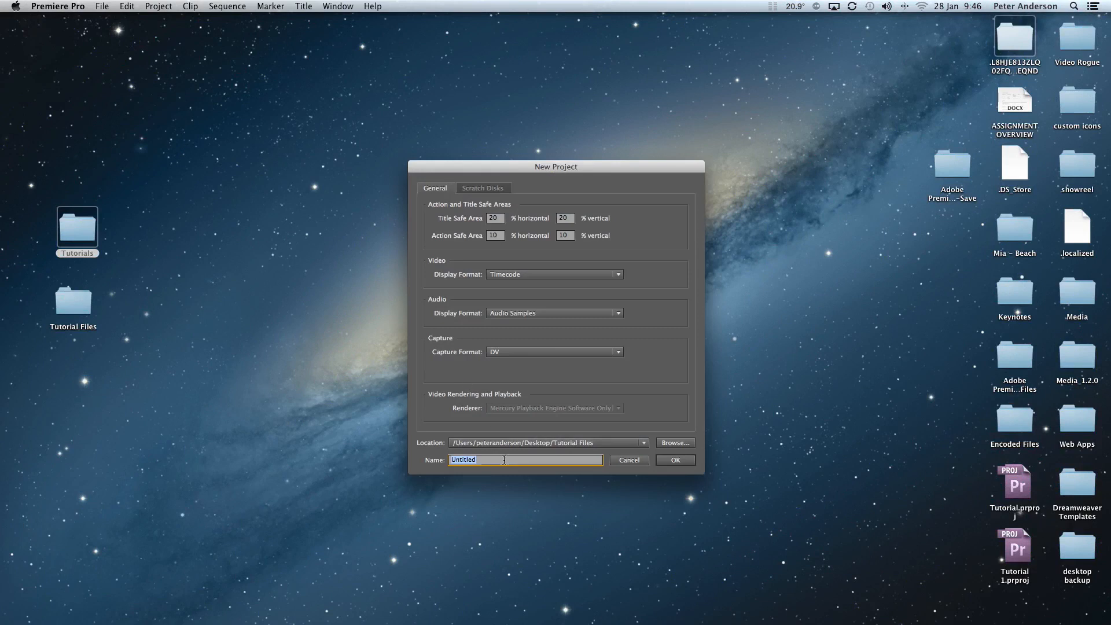
{"action": "type", "text": "Tutorials"}
{"action": "left_click", "coordinate": [674, 446]}
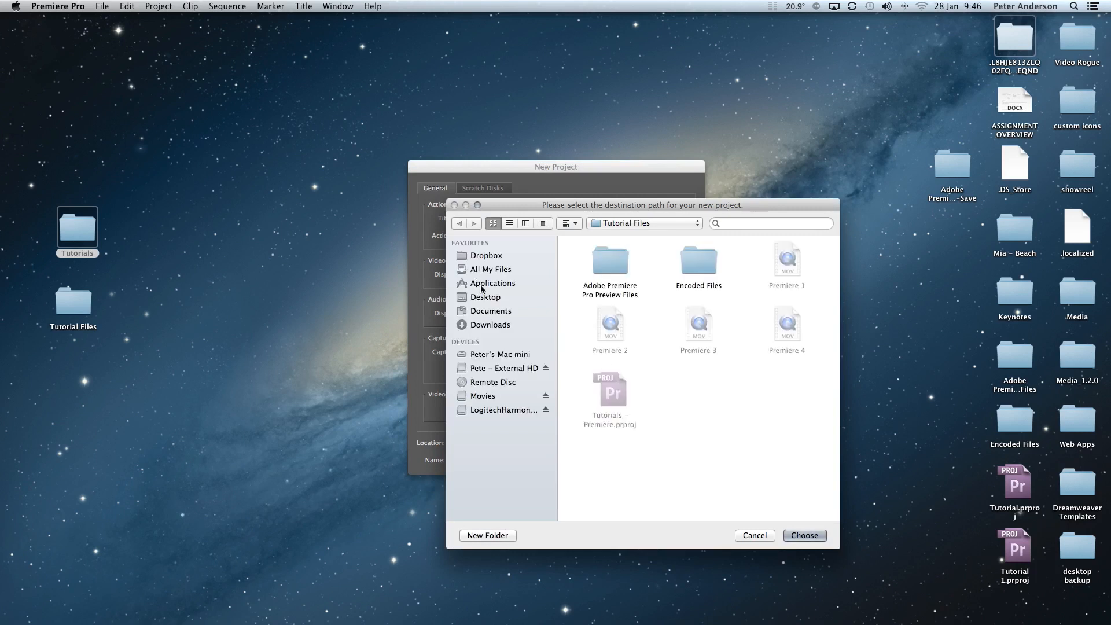
{"action": "left_click", "coordinate": [485, 298]}
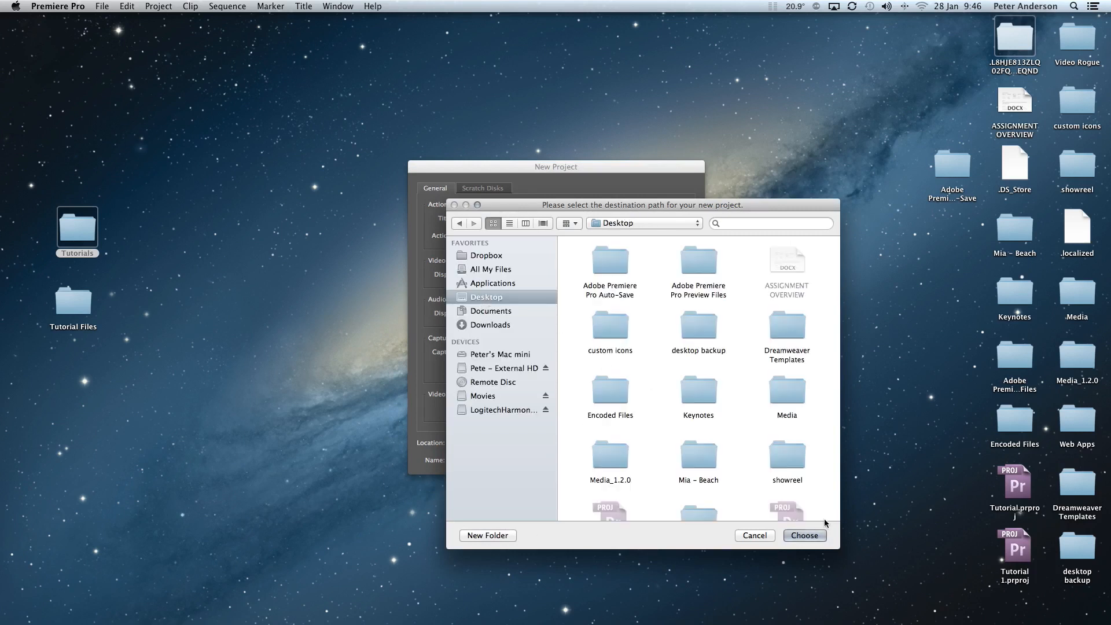
{"action": "left_click", "coordinate": [813, 534]}
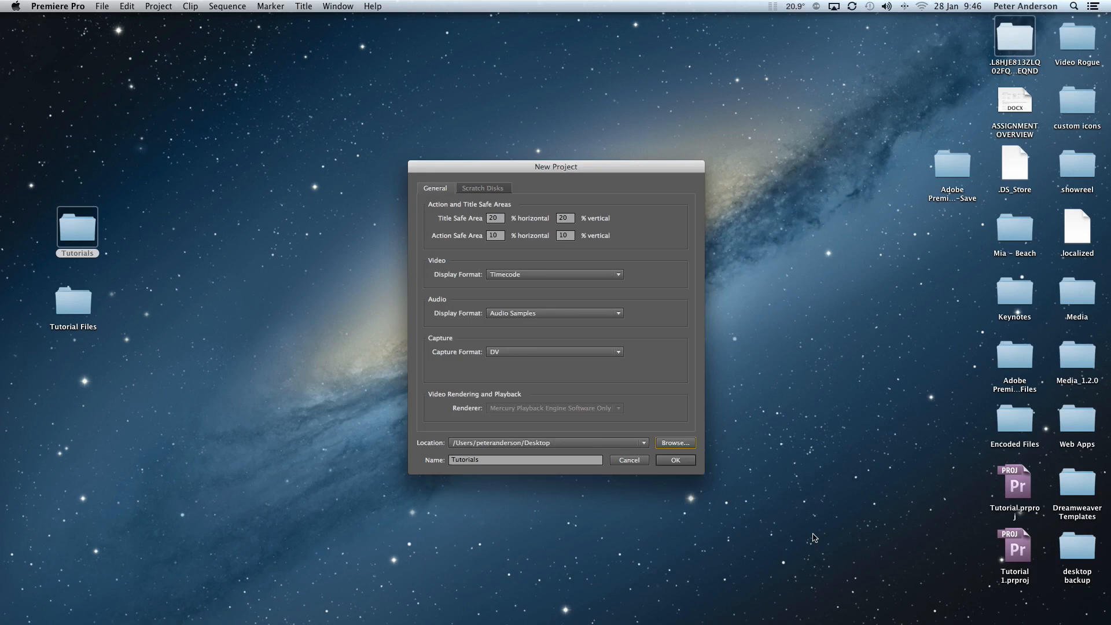
{"action": "left_click", "coordinate": [675, 460]}
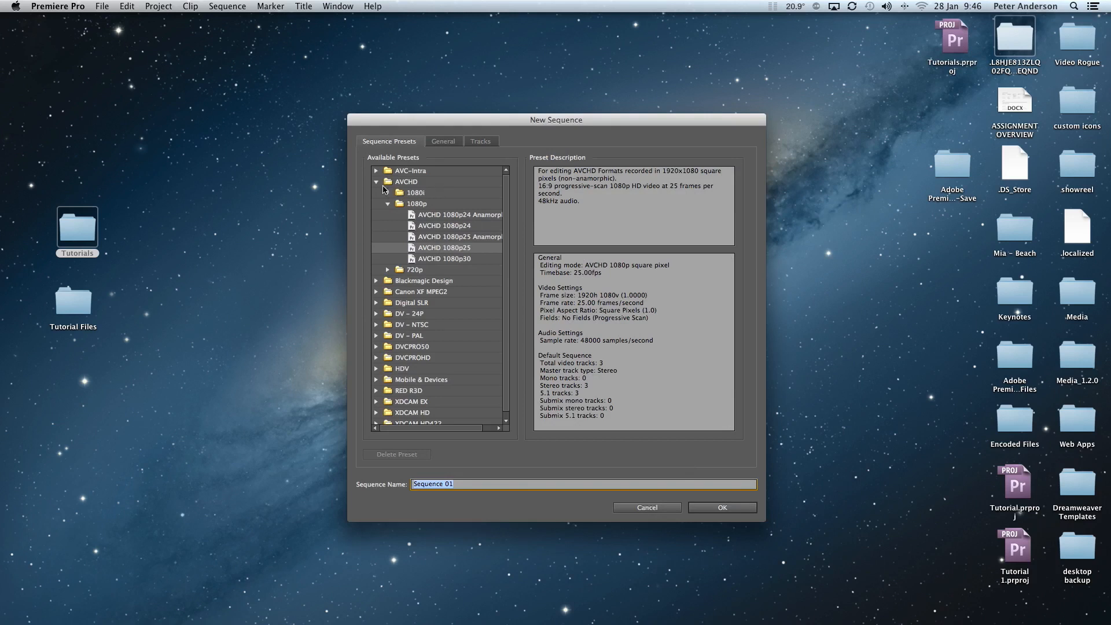
Step: Examine the available sequence preset groups, including the AVCHD 1080p presets
{"action": "left_click", "coordinate": [376, 182]}
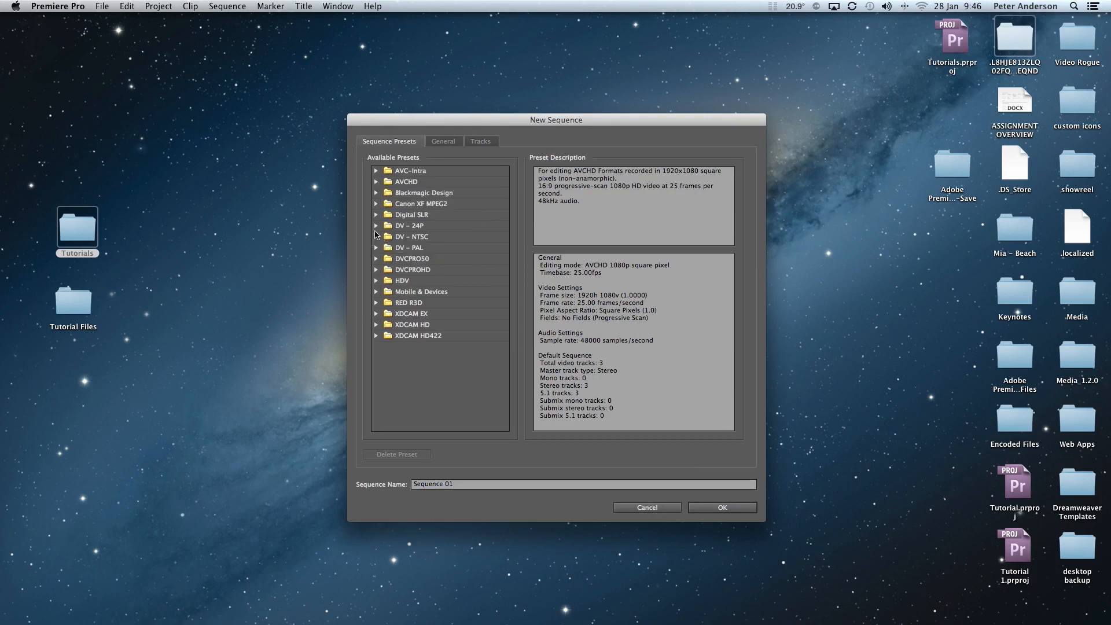
{"action": "left_click", "coordinate": [376, 227]}
{"action": "left_click", "coordinate": [376, 226]}
{"action": "left_click", "coordinate": [376, 260]}
{"action": "left_click", "coordinate": [376, 260]}
{"action": "left_click", "coordinate": [376, 182]}
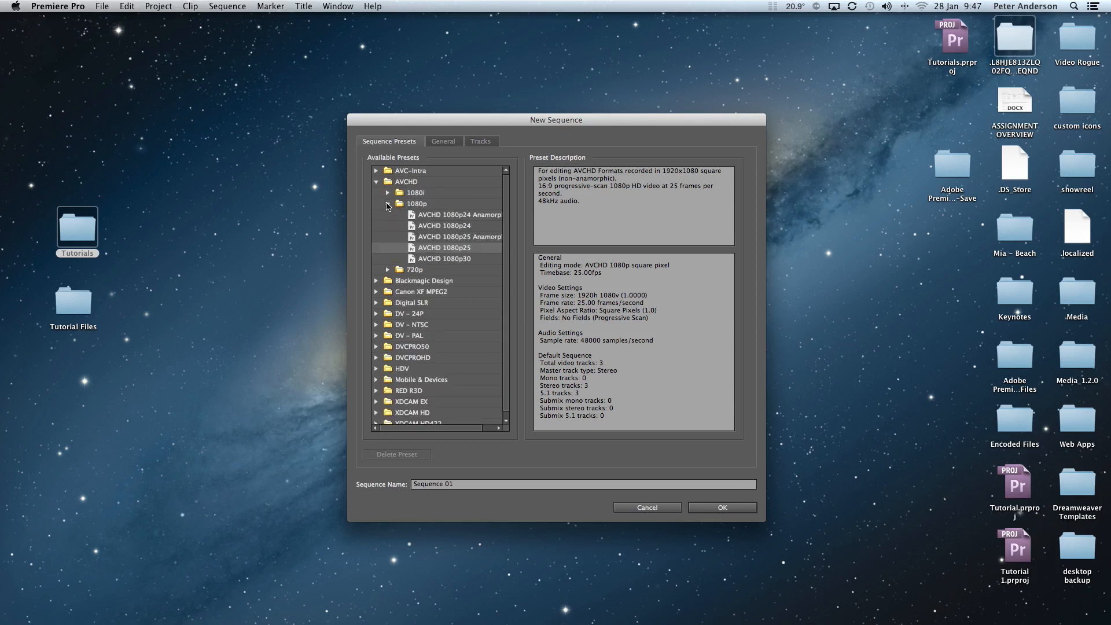
{"action": "left_click", "coordinate": [387, 204]}
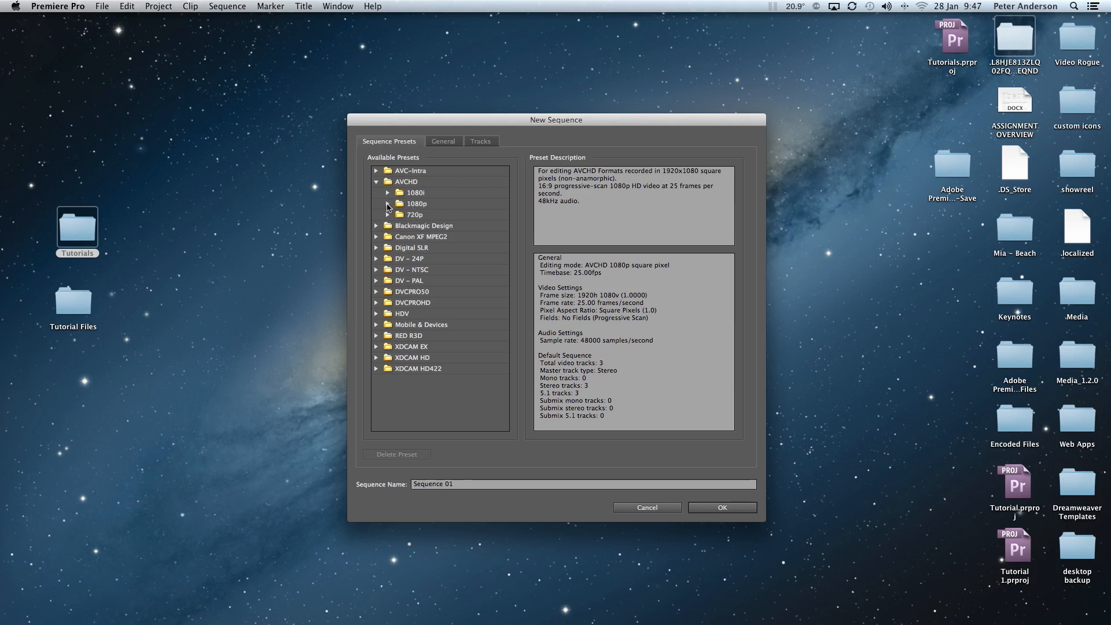
{"action": "left_click", "coordinate": [388, 204]}
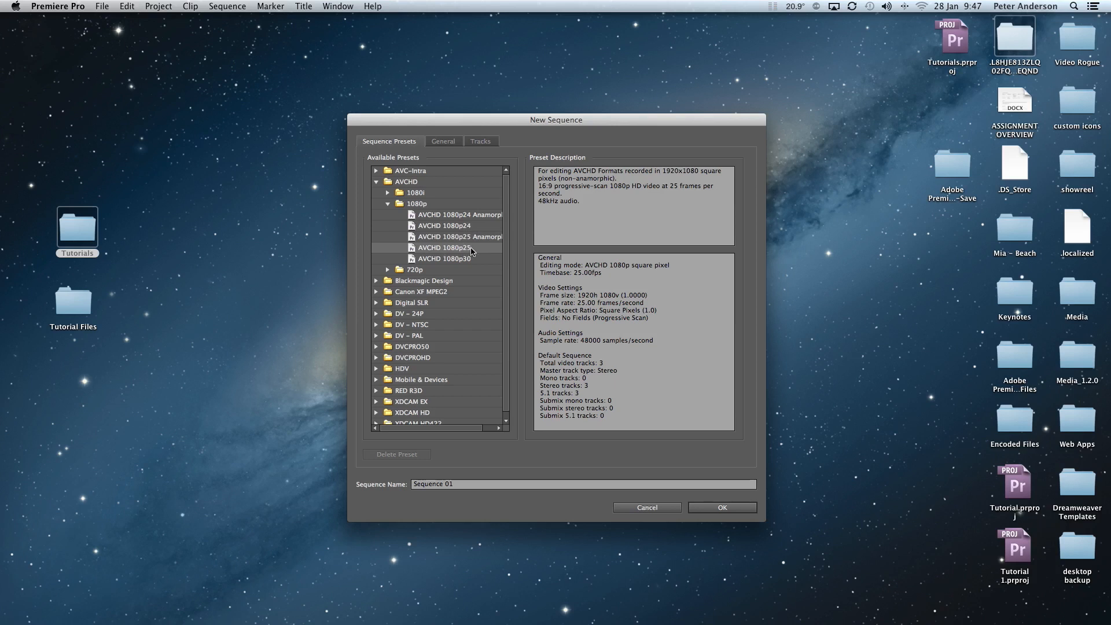
Step: Create the first sequence with the AVCHD 1080p25 preset and name it tutorial1
{"action": "left_click_drag", "start_coordinate": [457, 485], "coordinate": [410, 486]}
{"action": "type", "text": "t"}
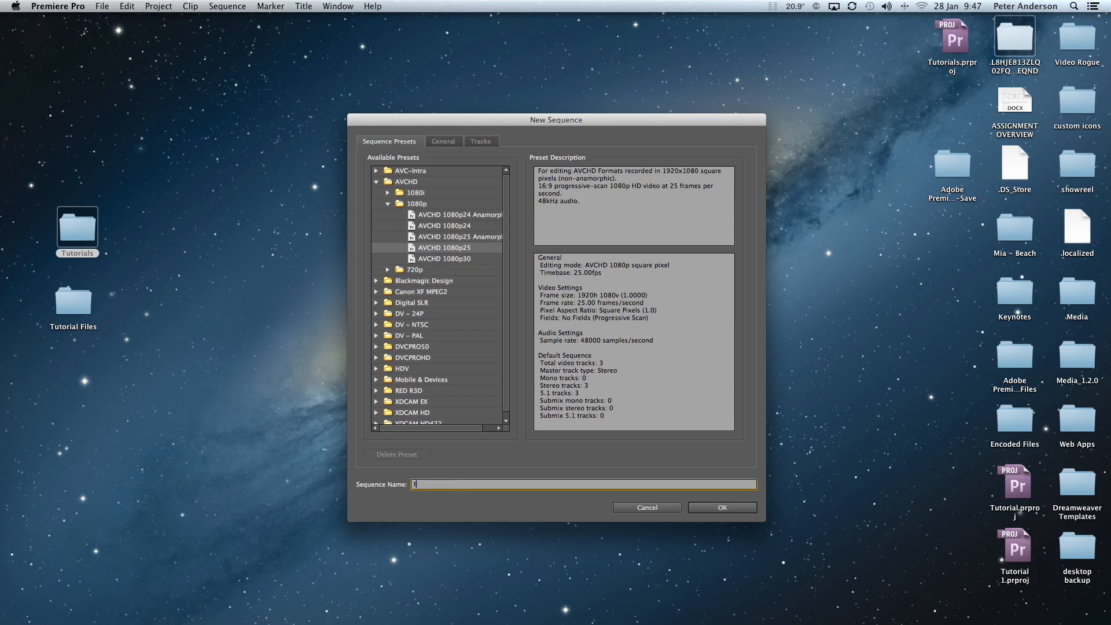
{"action": "type", "text": "utorial1"}
{"action": "left_click", "coordinate": [742, 508]}
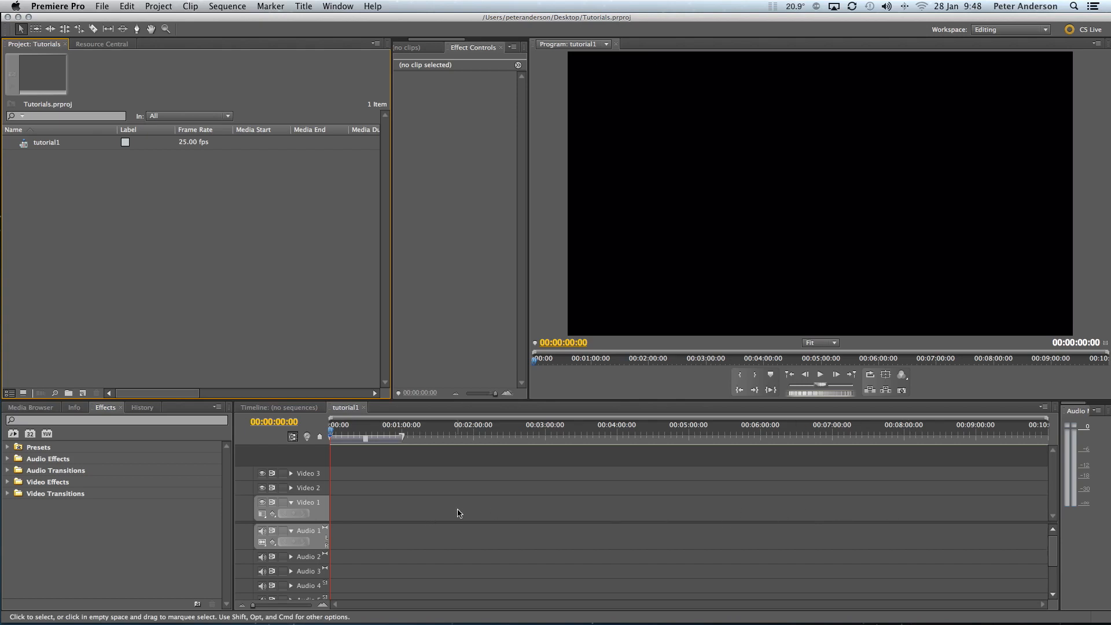
Step: Look through the Media Browser, Info, History and Effects panels
{"action": "left_click", "coordinate": [43, 408]}
{"action": "left_click", "coordinate": [70, 409]}
{"action": "left_click", "coordinate": [141, 409]}
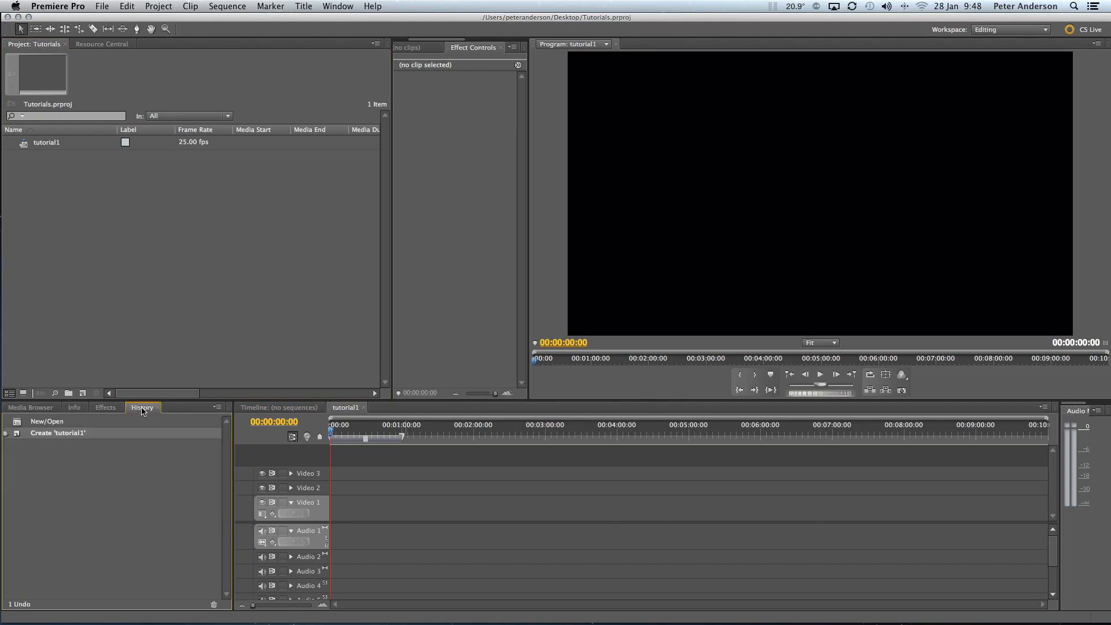
{"action": "left_click", "coordinate": [75, 410]}
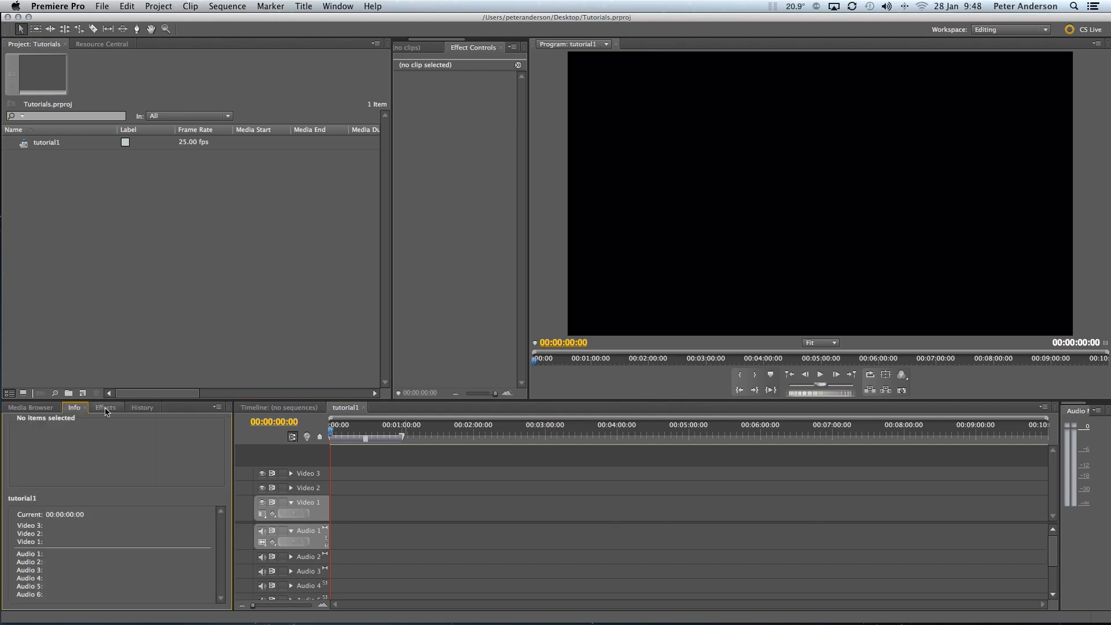
{"action": "left_click", "coordinate": [105, 408]}
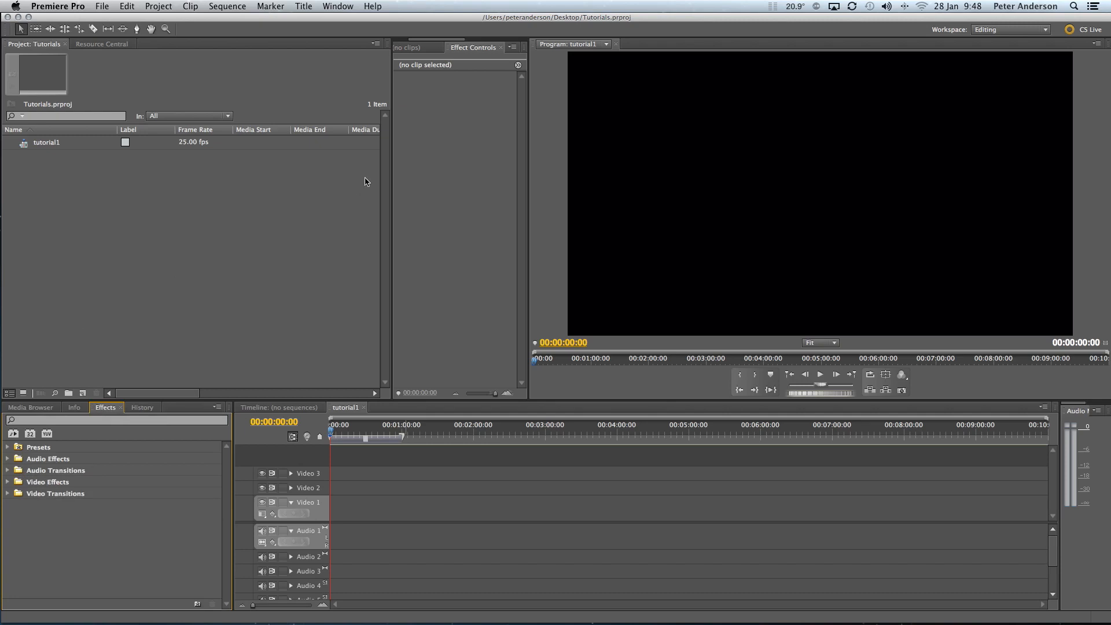
{"action": "left_click", "coordinate": [286, 237]}
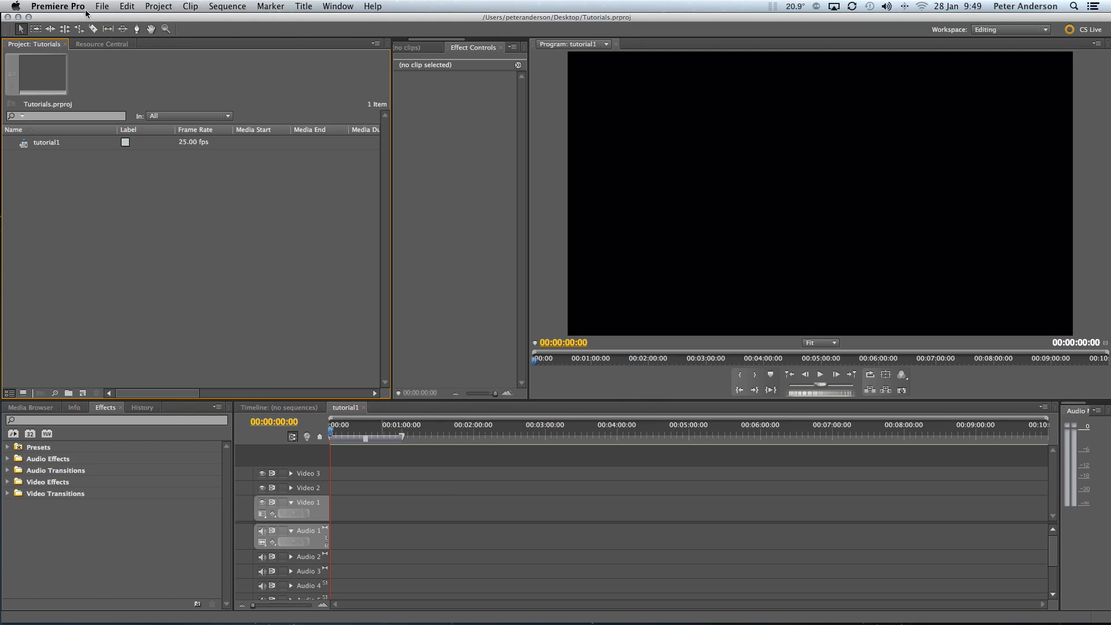
Step: Bring MAH00025.MP4 into the project straight from the Beach folder inside the desktop's Tutorials folder
{"action": "left_click_drag", "start_coordinate": [85, 19], "coordinate": [206, 24]}
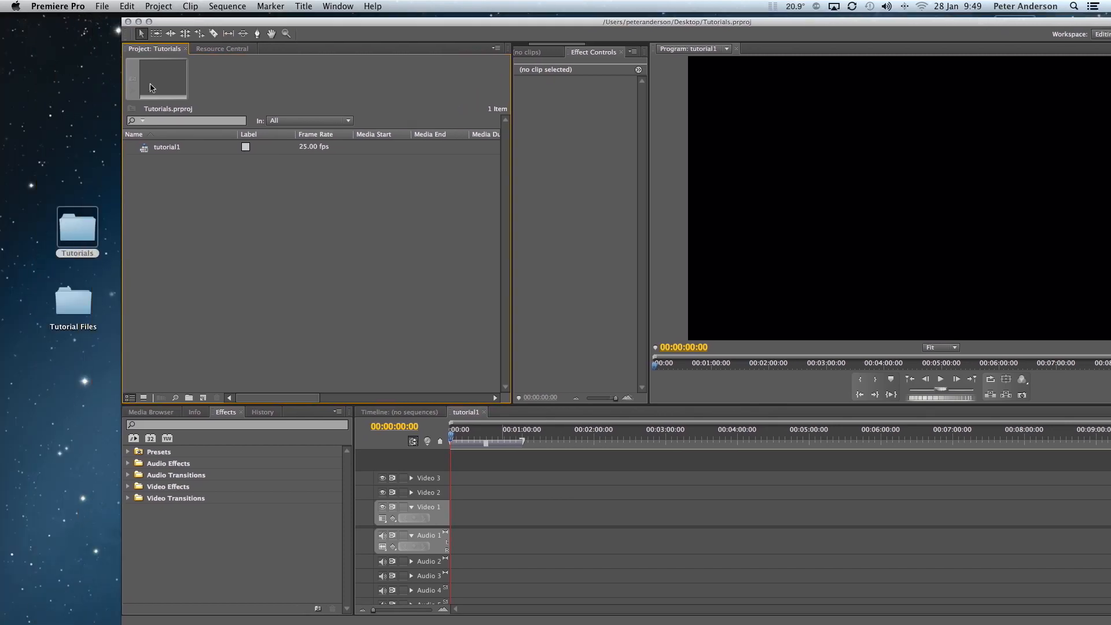
{"action": "left_click", "coordinate": [71, 223]}
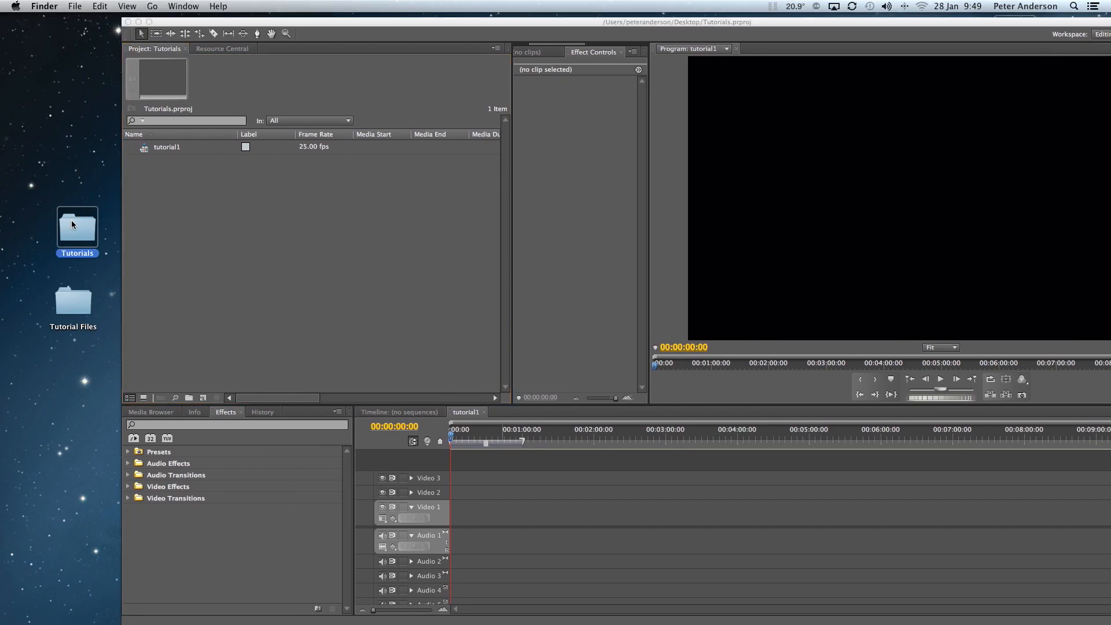
{"action": "double_click", "coordinate": [71, 224]}
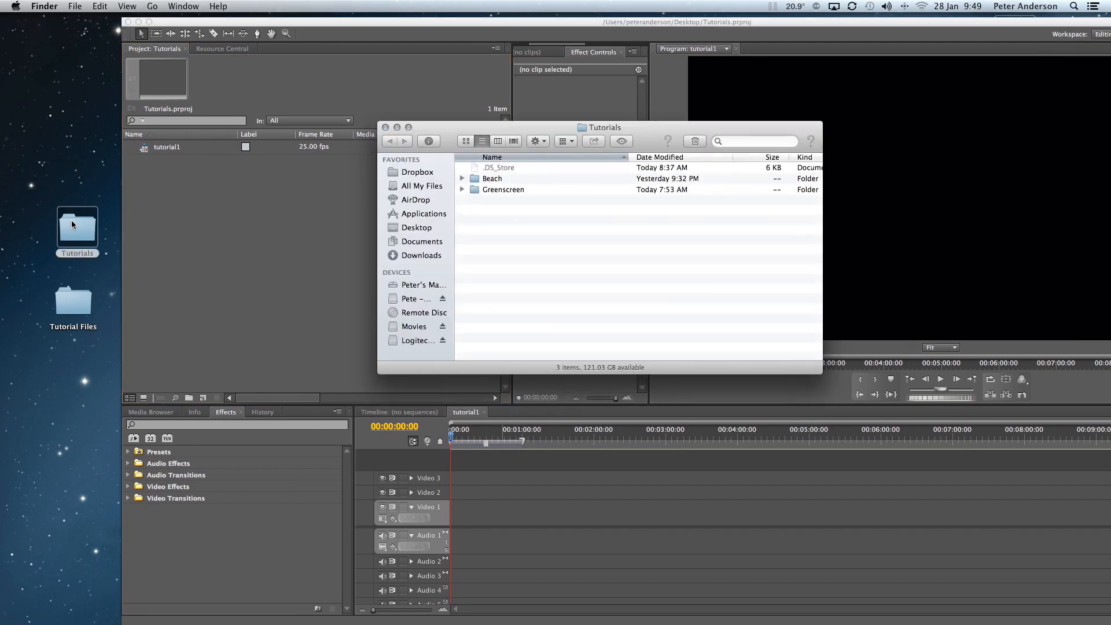
{"action": "double_click", "coordinate": [475, 180]}
{"action": "left_click_drag", "start_coordinate": [491, 181], "coordinate": [246, 196]}
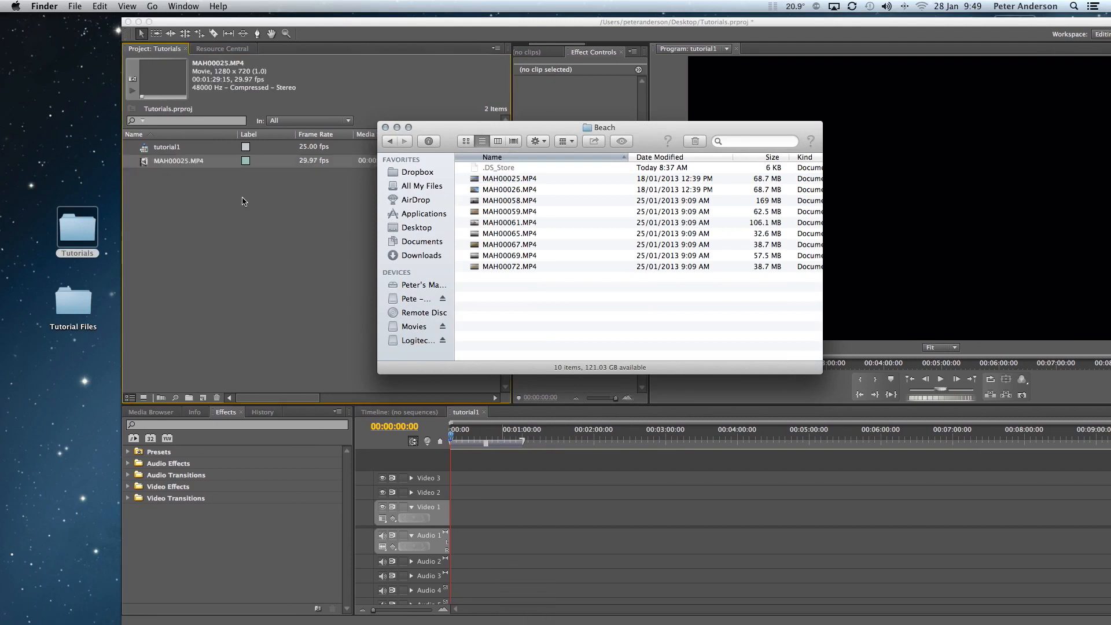
{"action": "left_click", "coordinate": [259, 22]}
{"action": "left_click", "coordinate": [148, 21]}
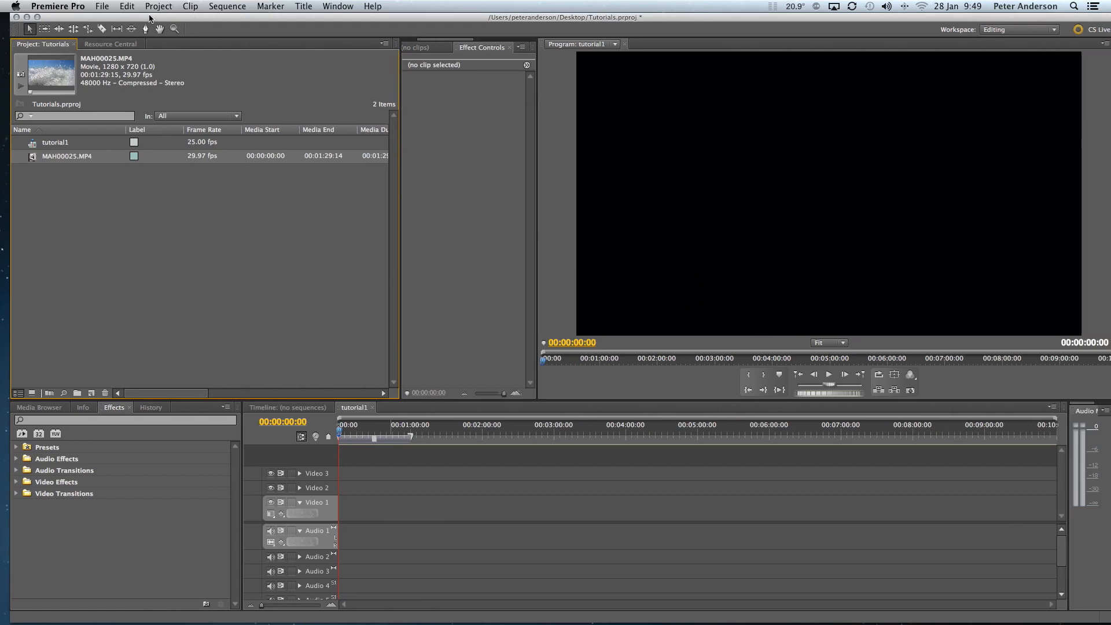
Step: Import MAH00026.MP4 from the Tutorials/Beach folder with the Import command
{"action": "left_click", "coordinate": [103, 7]}
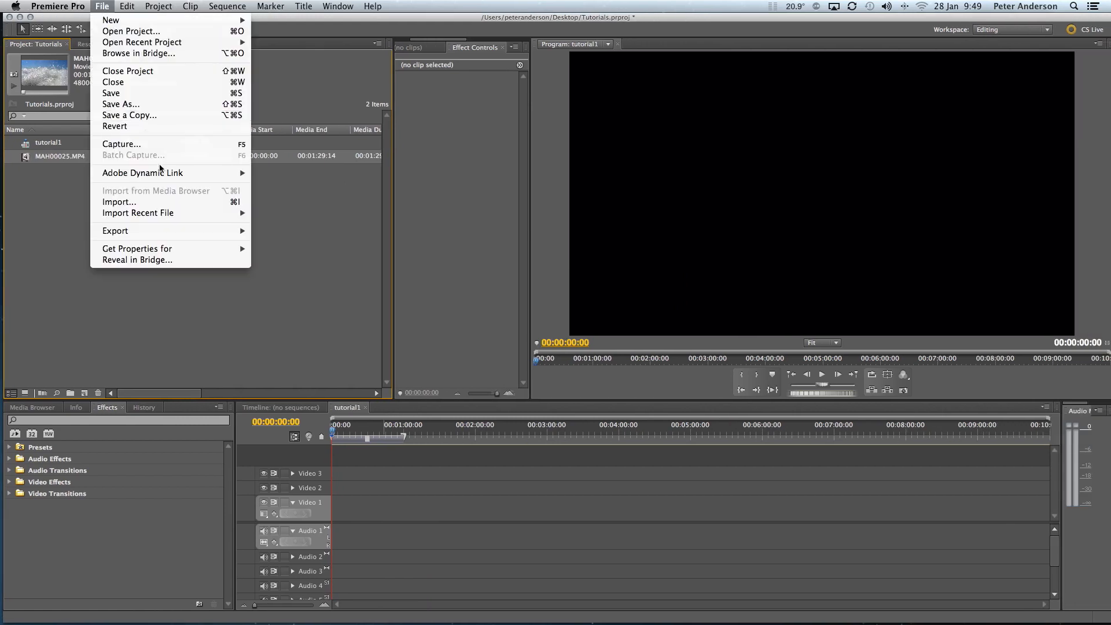
{"action": "left_click", "coordinate": [135, 201]}
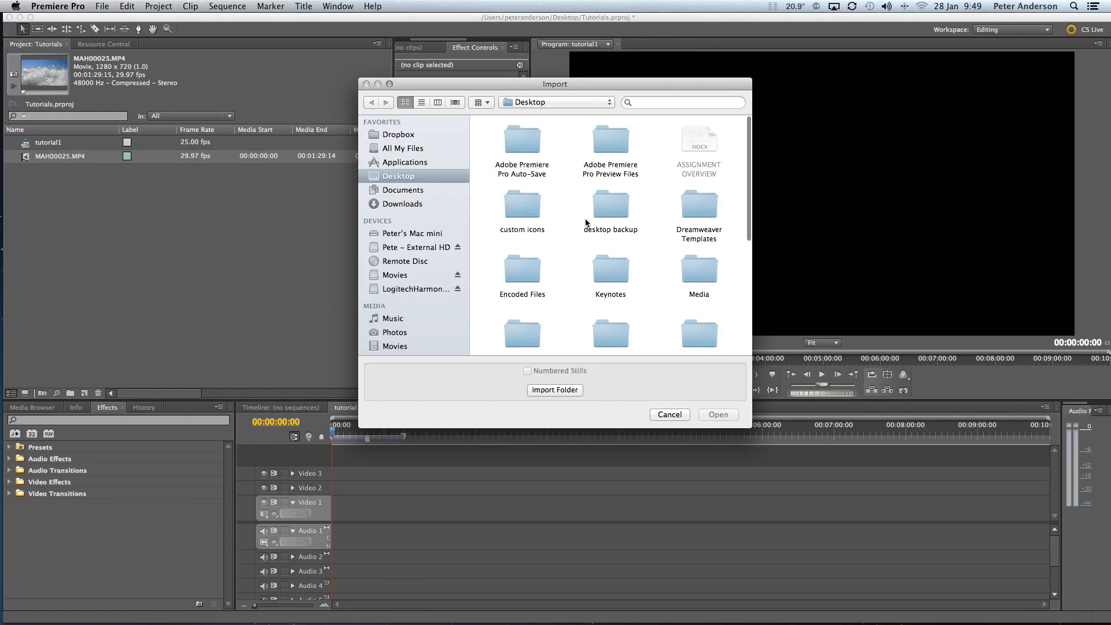
{"action": "scroll", "coordinate": [585, 219], "scroll_direction": "down", "scroll_amount": 10}
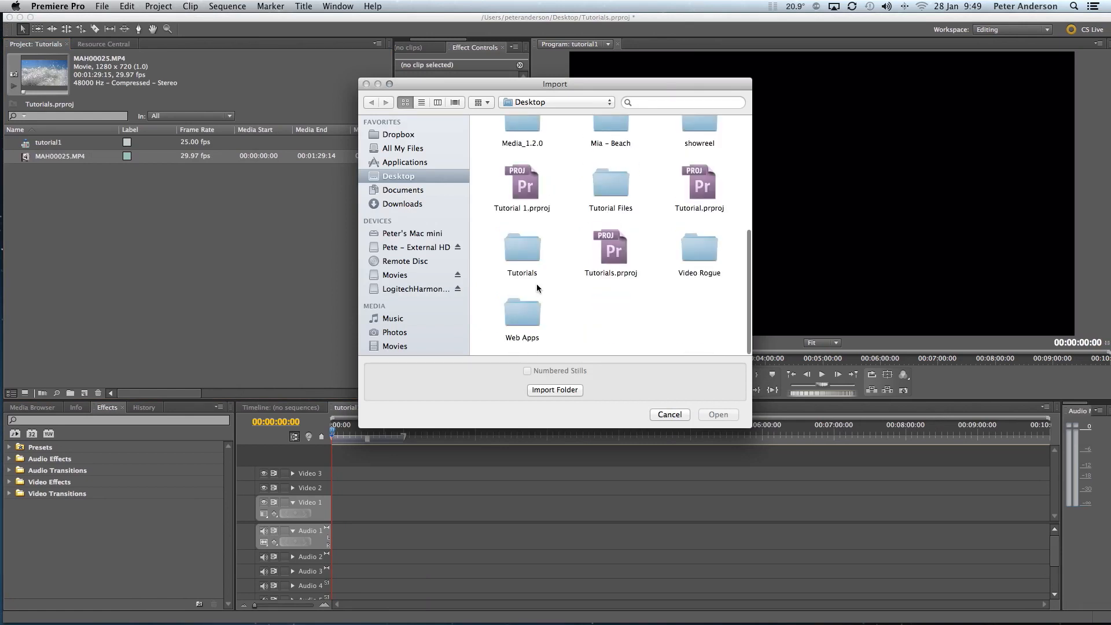
{"action": "double_click", "coordinate": [531, 255]}
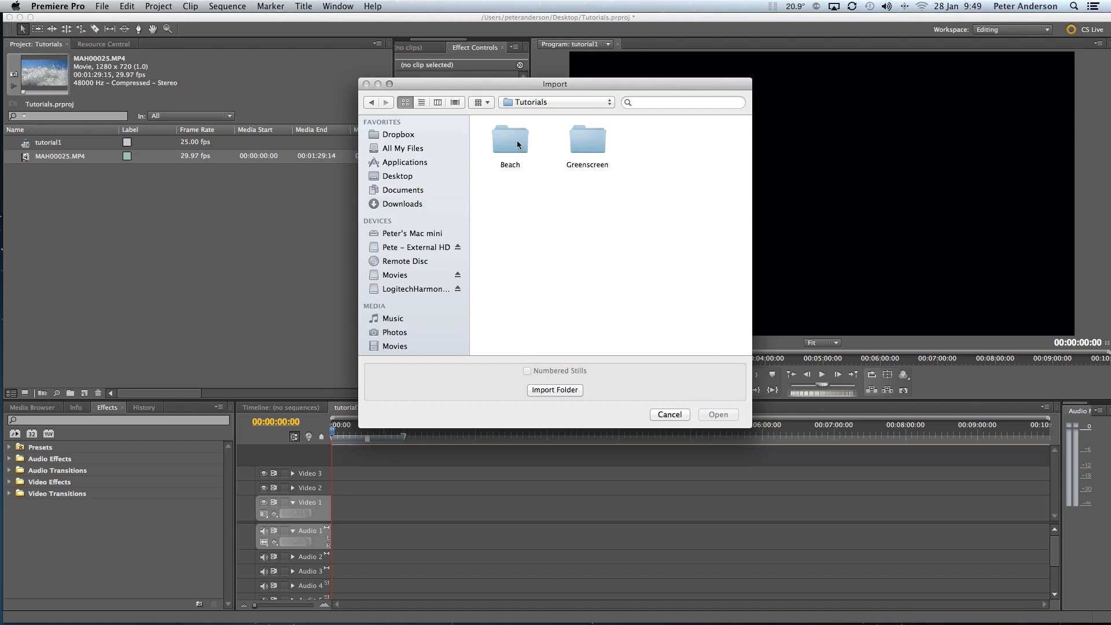
{"action": "double_click", "coordinate": [517, 144]}
{"action": "double_click", "coordinate": [625, 145]}
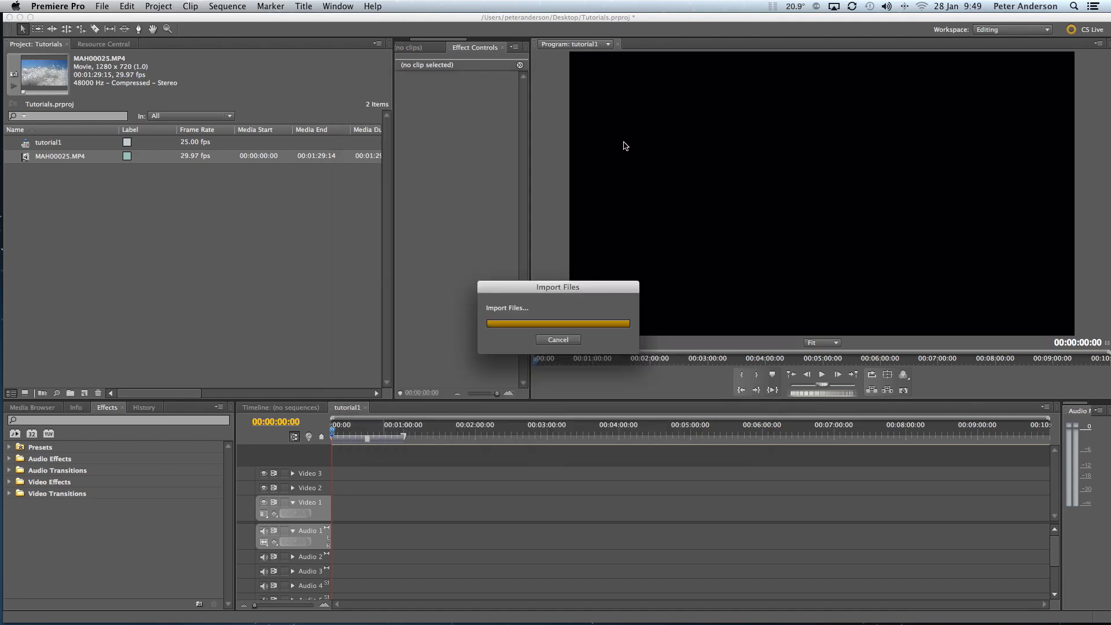
Step: Import clips MAH00059, MAH00061, MAH00065, MAH00067, MAH00069 and MAH00072 from the Beach folder together
{"action": "double_click", "coordinate": [214, 233]}
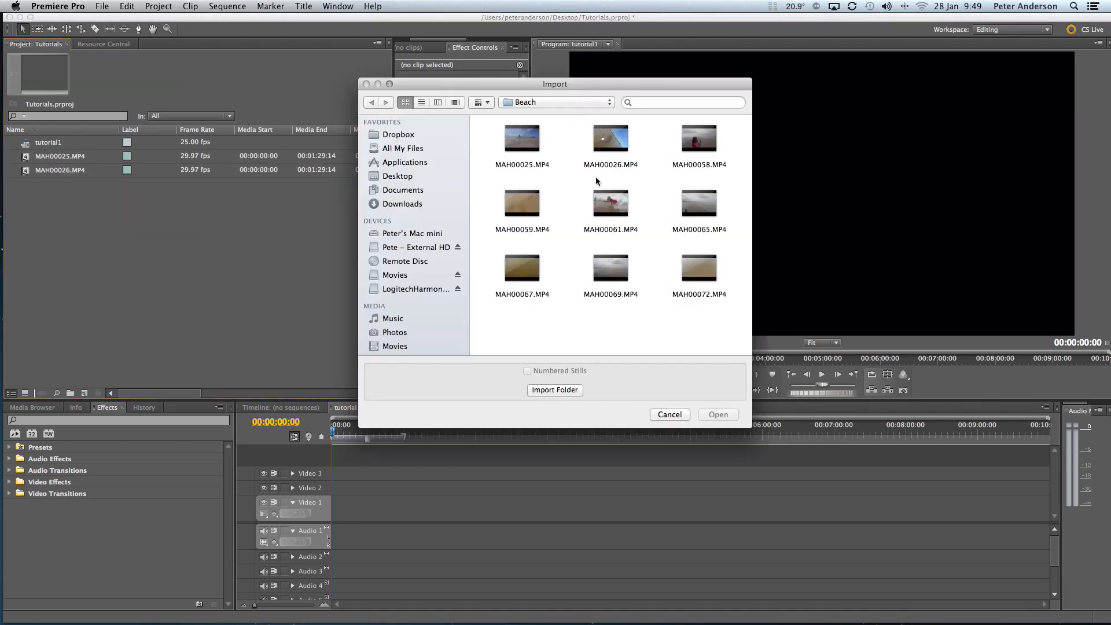
{"action": "left_click_drag", "start_coordinate": [482, 199], "coordinate": [721, 296]}
{"action": "left_click", "coordinate": [718, 414]}
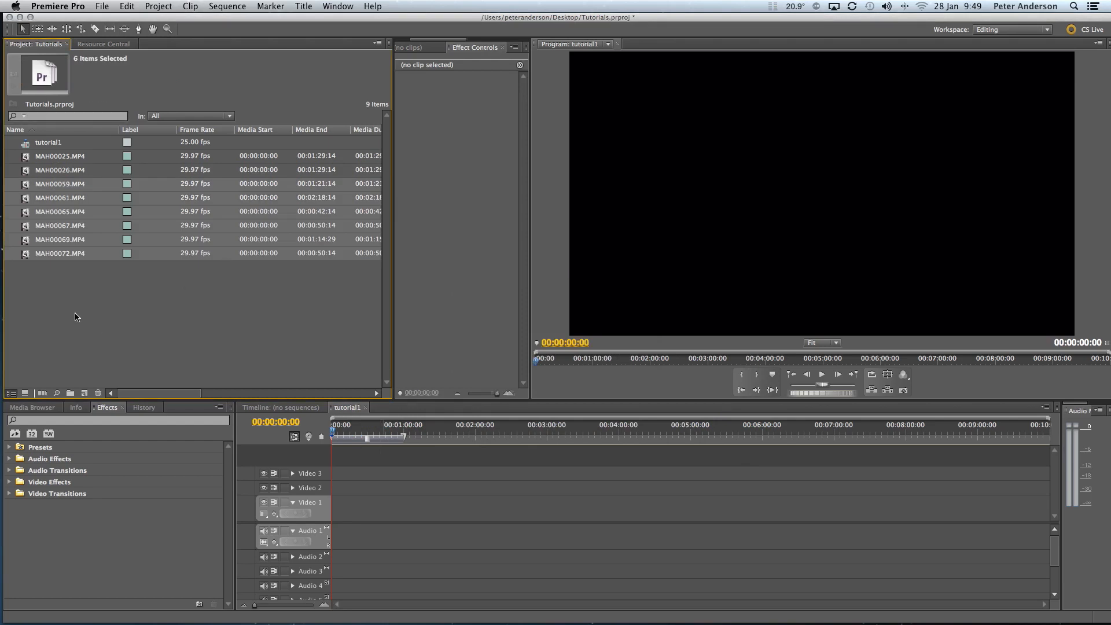
{"action": "left_click", "coordinate": [117, 304]}
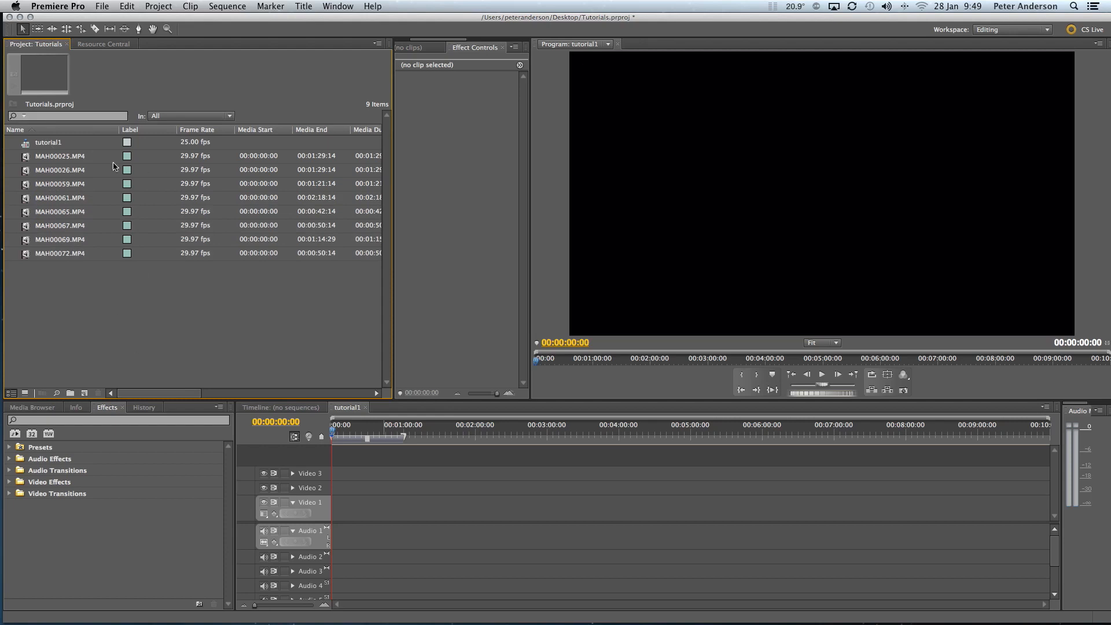
Step: Create a bin named Video Clips in the project
{"action": "left_click", "coordinate": [70, 394]}
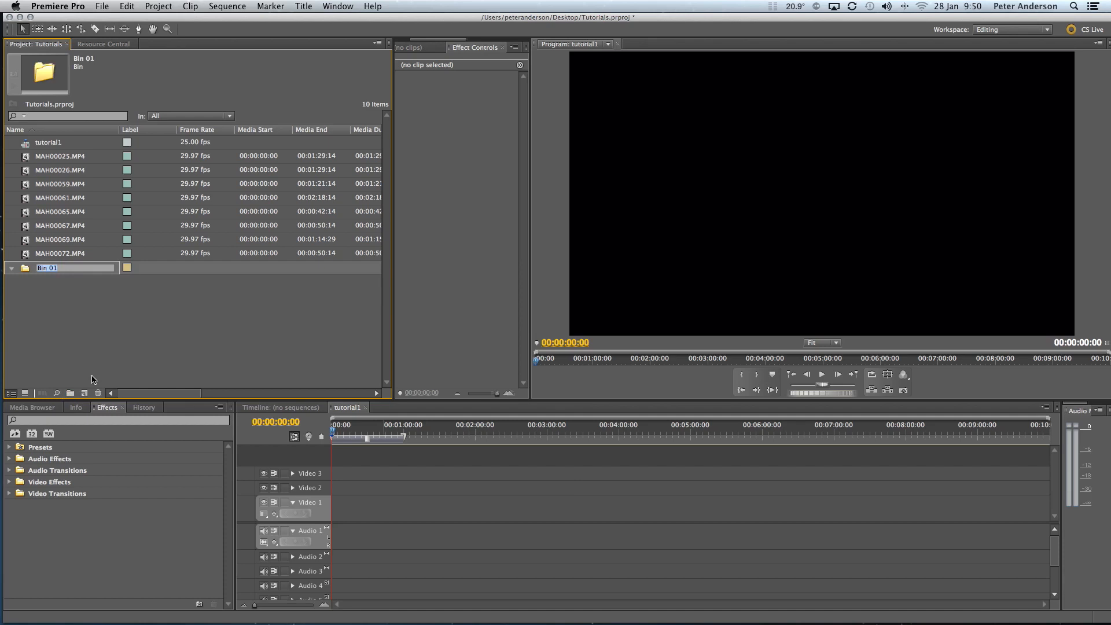
{"action": "type", "text": "Video Clips"}
{"action": "key", "text": "Return"}
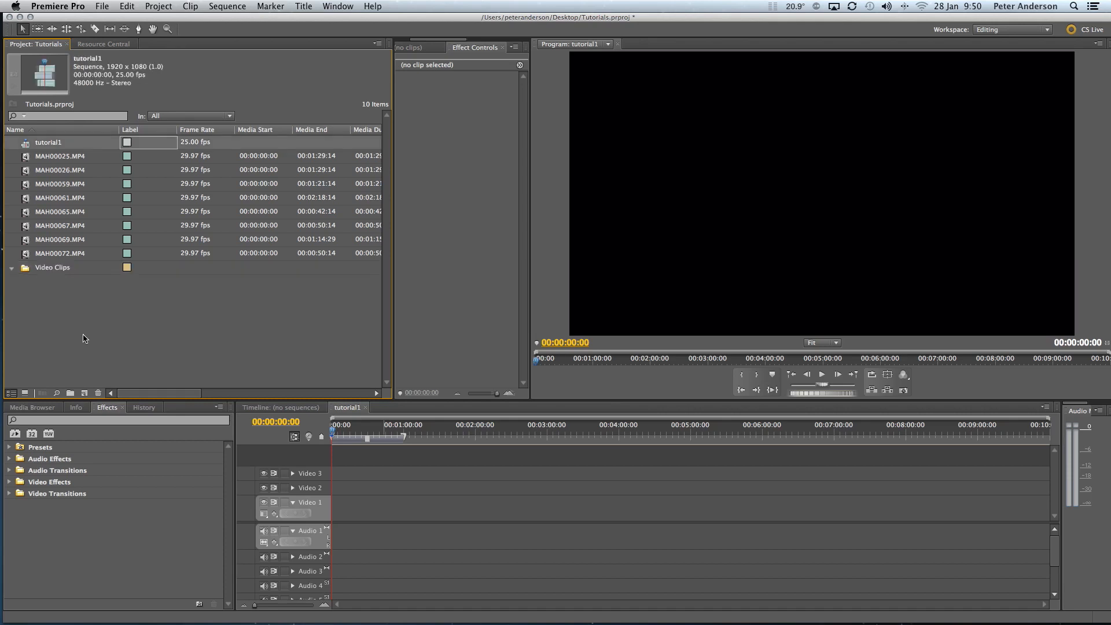
Step: Move all the imported MP4 clips into the Video Clips bin and collapse the bin
{"action": "left_click", "coordinate": [69, 254]}
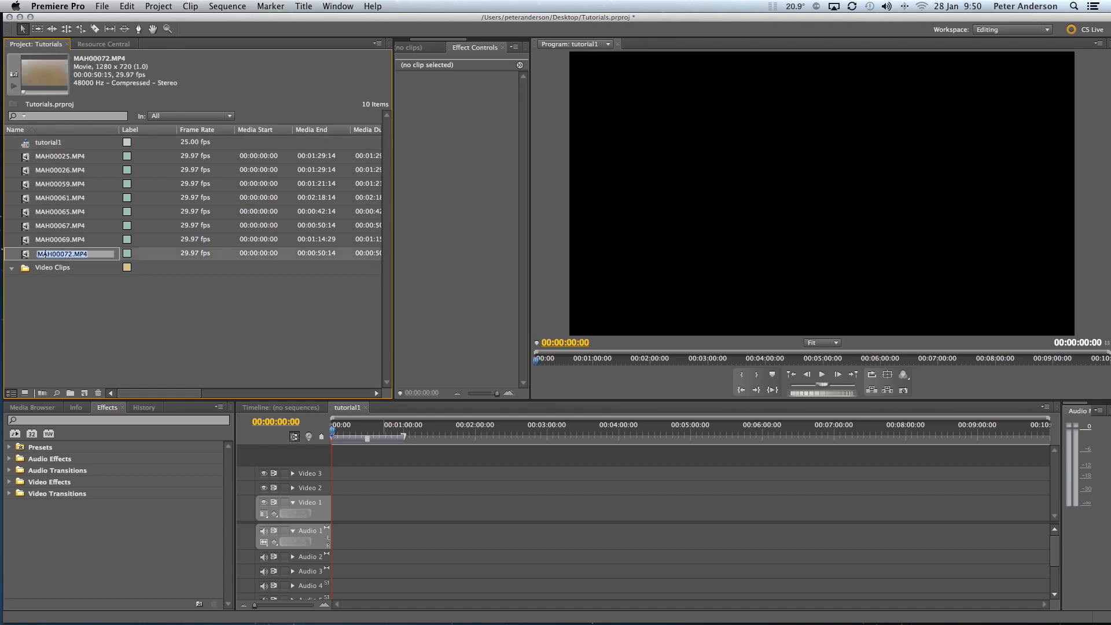
{"action": "left_click_drag", "start_coordinate": [26, 256], "coordinate": [25, 173]}
{"action": "left_click", "coordinate": [26, 190]}
{"action": "left_click", "coordinate": [11, 158]}
{"action": "left_click", "coordinate": [11, 157]}
{"action": "left_click", "coordinate": [11, 157]}
{"action": "left_click", "coordinate": [11, 157]}
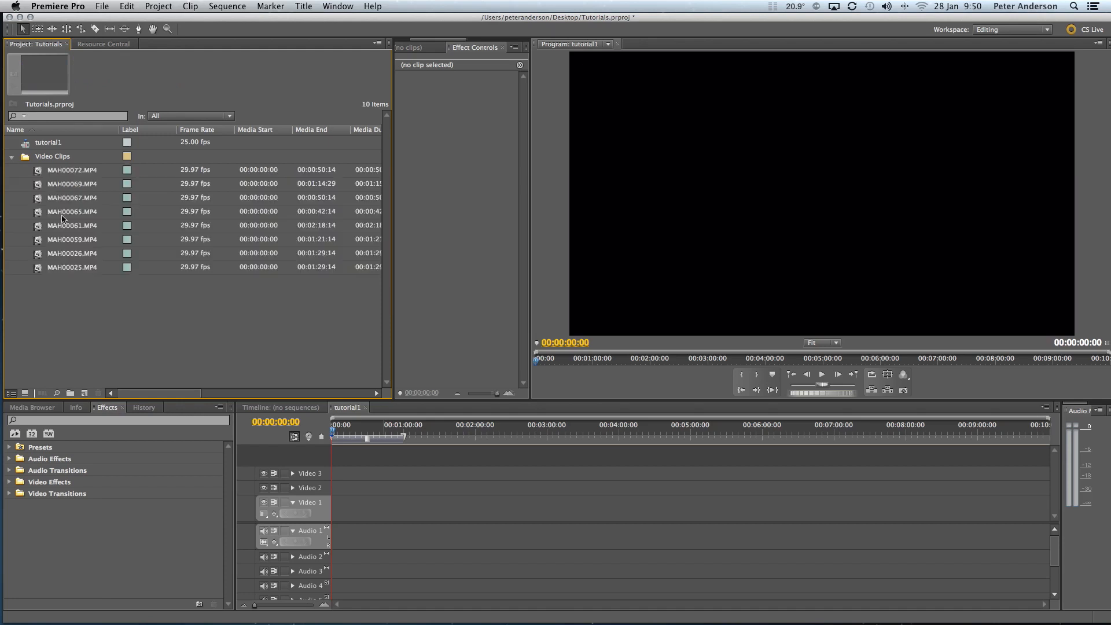
{"action": "left_click", "coordinate": [11, 157]}
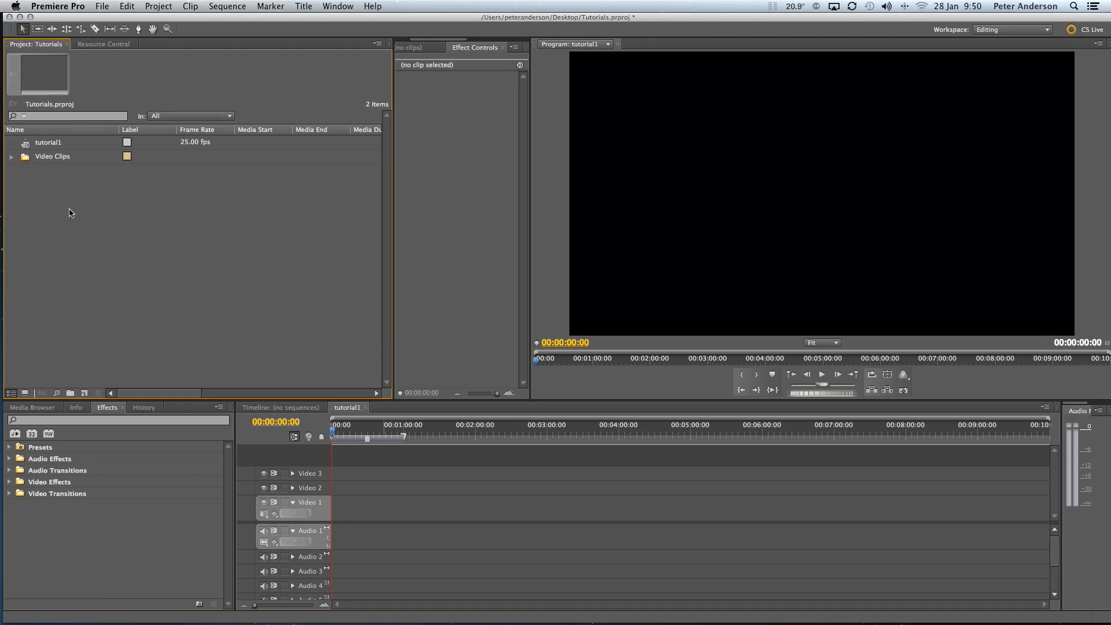
Step: Add two more bins to the project, named audio and titles
{"action": "left_click", "coordinate": [70, 393]}
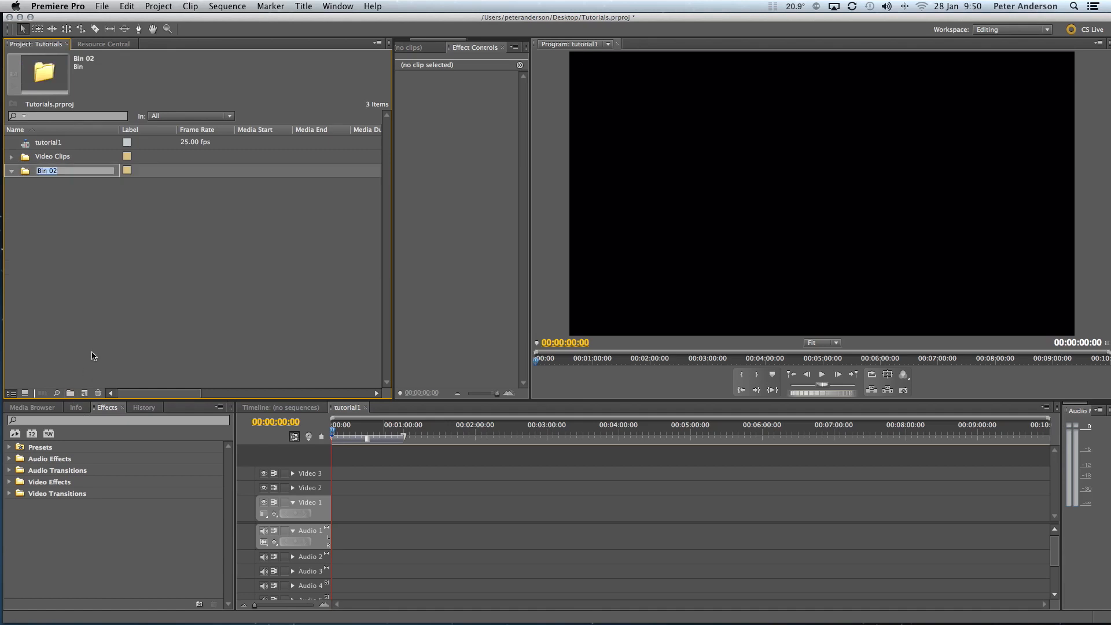
{"action": "type", "text": "audio"}
{"action": "left_click", "coordinate": [140, 316]}
{"action": "left_click", "coordinate": [70, 393]}
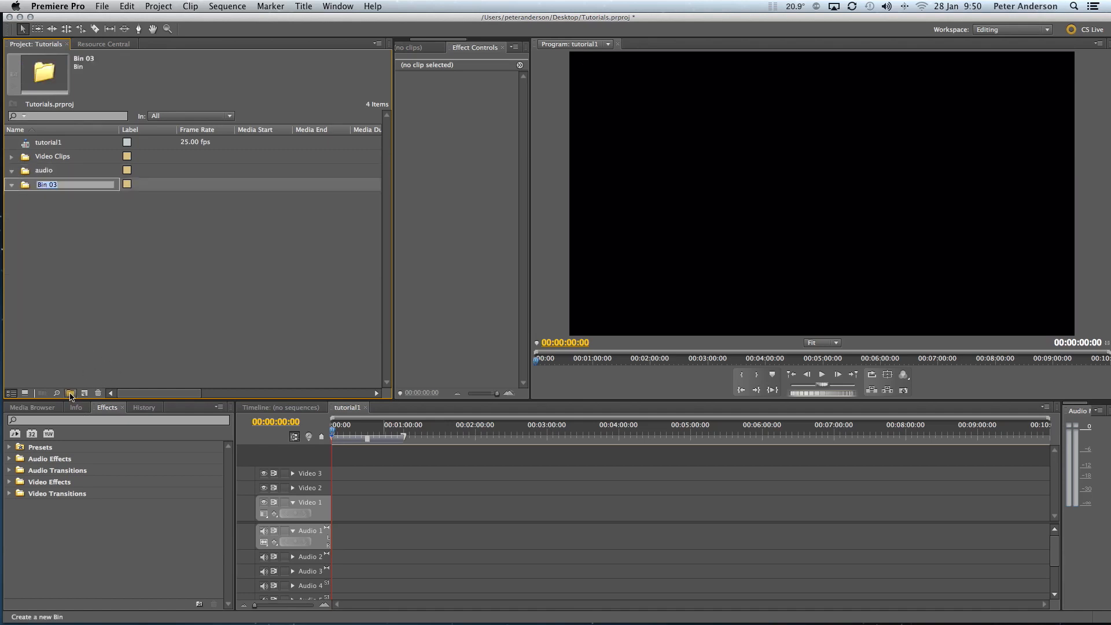
{"action": "type", "text": "titles"}
{"action": "left_click", "coordinate": [131, 294]}
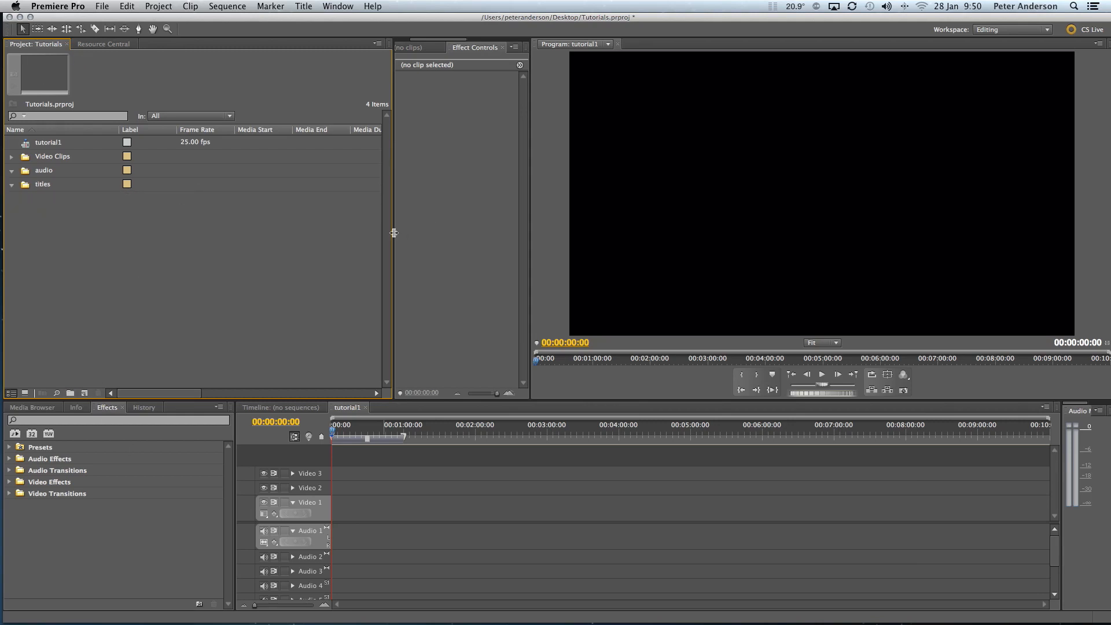
Step: Narrow the Project panel to widen the neighbouring Source and Effect Controls area
{"action": "left_click_drag", "start_coordinate": [394, 232], "coordinate": [219, 226]}
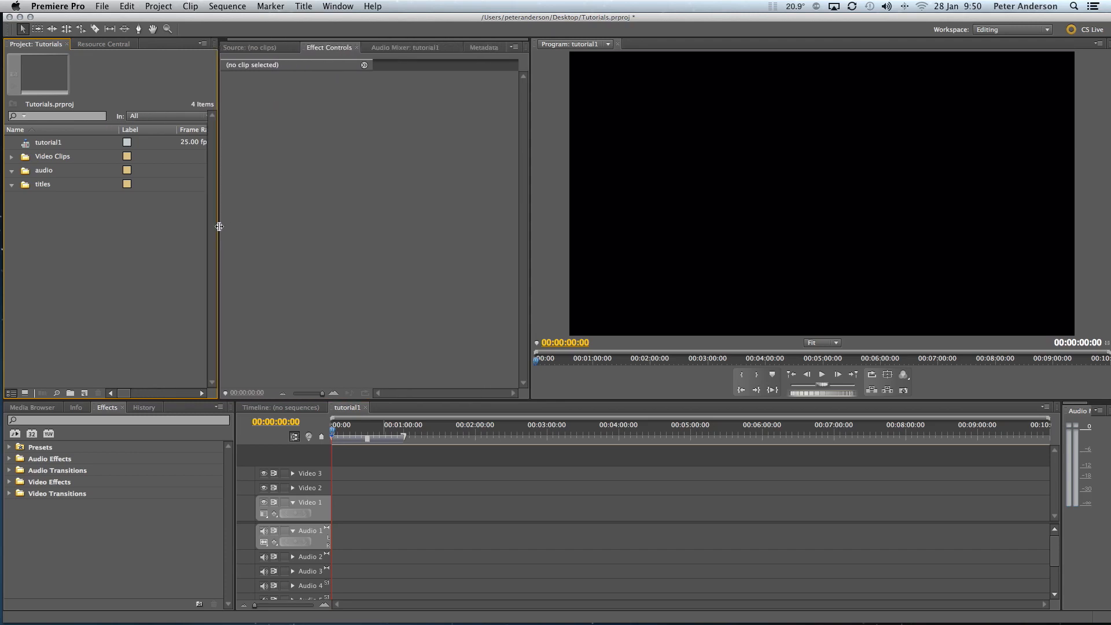